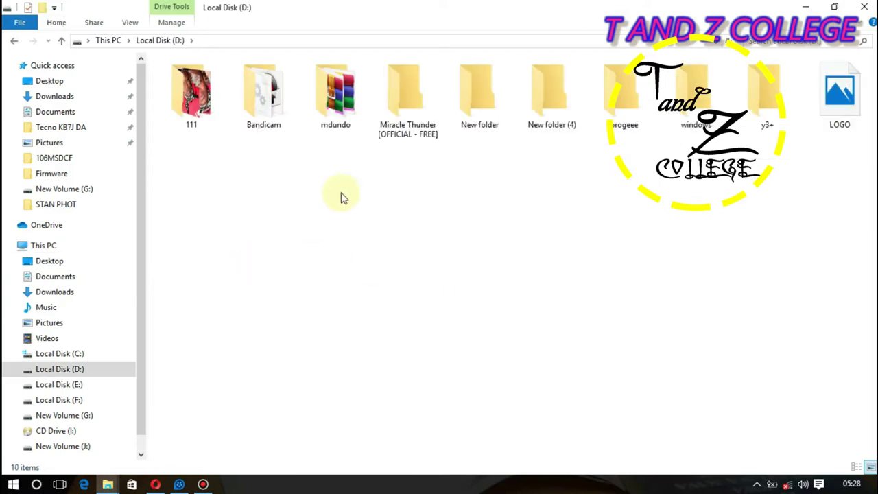
- Launch the flash tool from the SP_Flash_Tool_v5.1648_Win folder under mdundo on drive D and cancel the automatic scatter file processing
{"action": "double_click", "coordinate": [353, 100]}
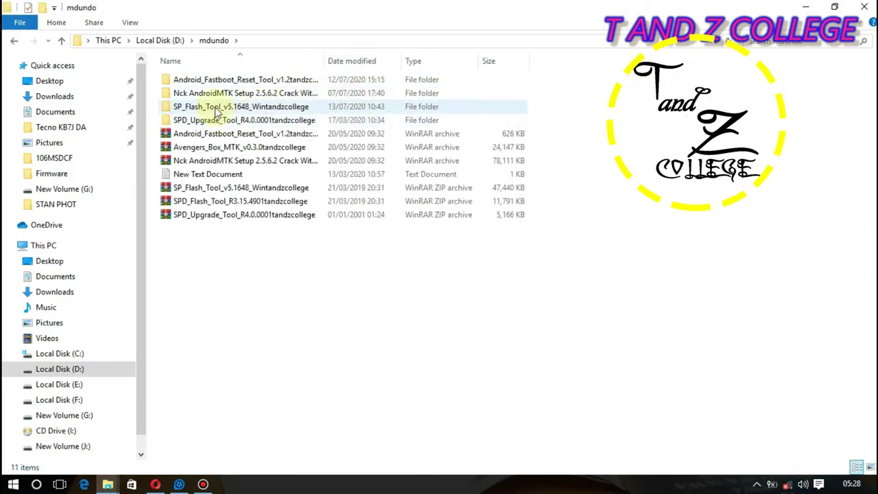
{"action": "double_click", "coordinate": [217, 107]}
{"action": "left_click", "coordinate": [288, 80]}
{"action": "double_click", "coordinate": [288, 80]}
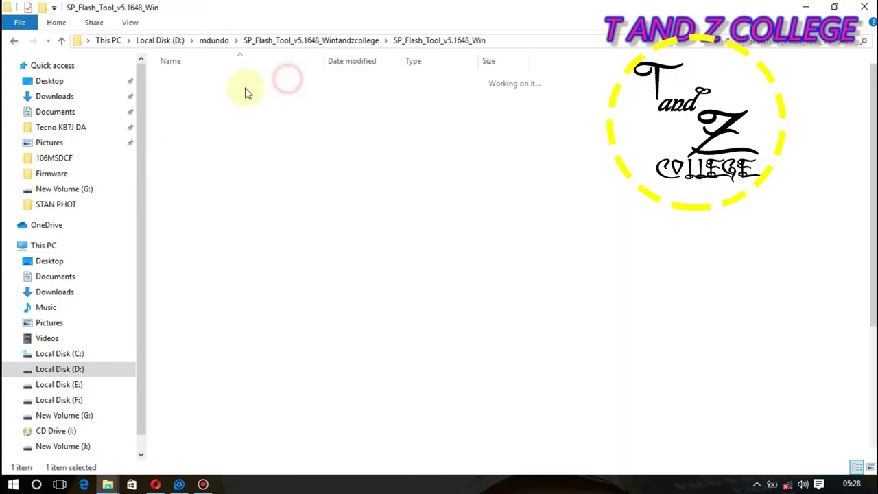
{"action": "left_click", "coordinate": [206, 269]}
{"action": "double_click", "coordinate": [206, 269]}
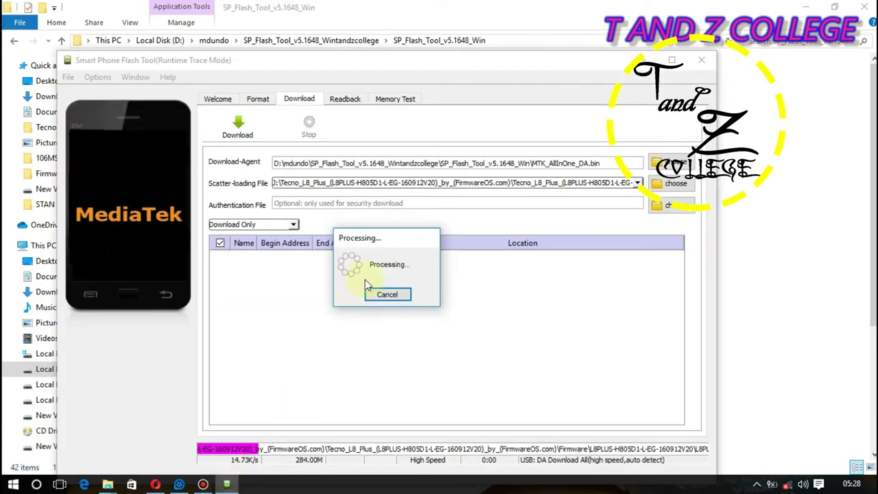
{"action": "left_click", "coordinate": [384, 295]}
{"action": "left_click", "coordinate": [381, 290]}
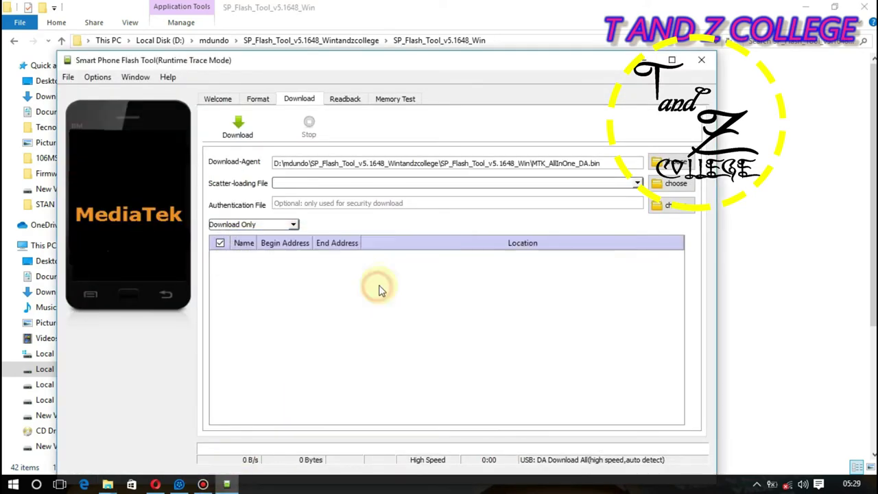
- Load the MT6580_Android_scatter file from the Tecno L8 Plus firmware folder on New Volume (J:) as the scatter-loading file
{"action": "left_click", "coordinate": [657, 188]}
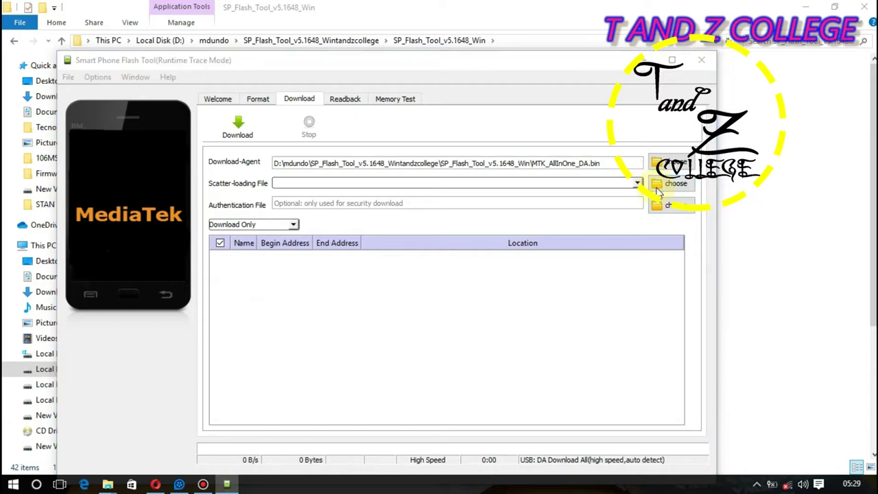
{"action": "left_click", "coordinate": [104, 197]}
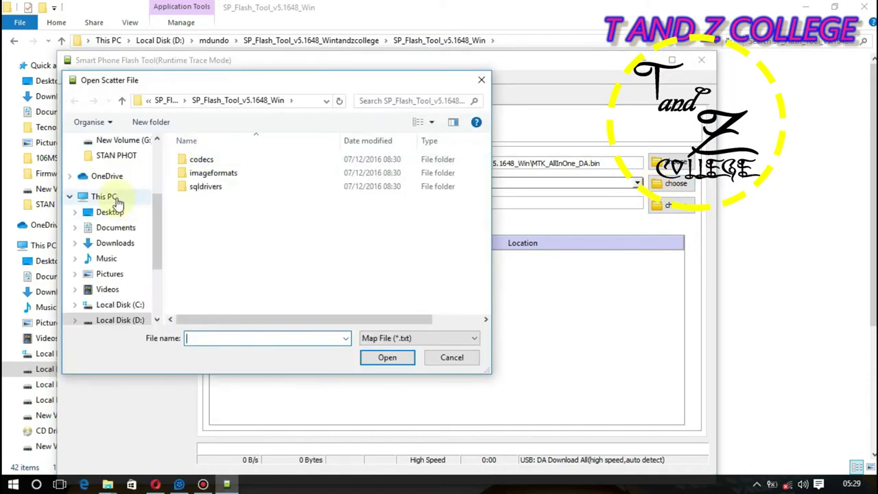
{"action": "scroll", "coordinate": [336, 273], "scroll_direction": "down", "scroll_amount": 5}
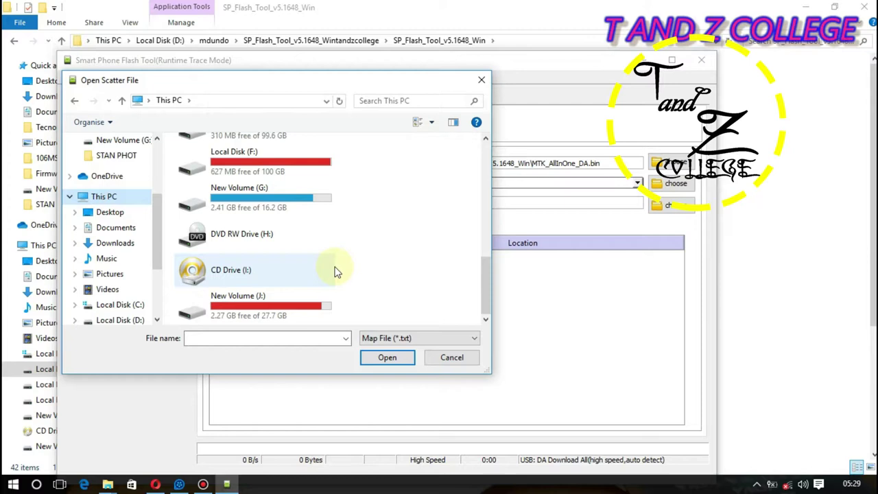
{"action": "double_click", "coordinate": [301, 303]}
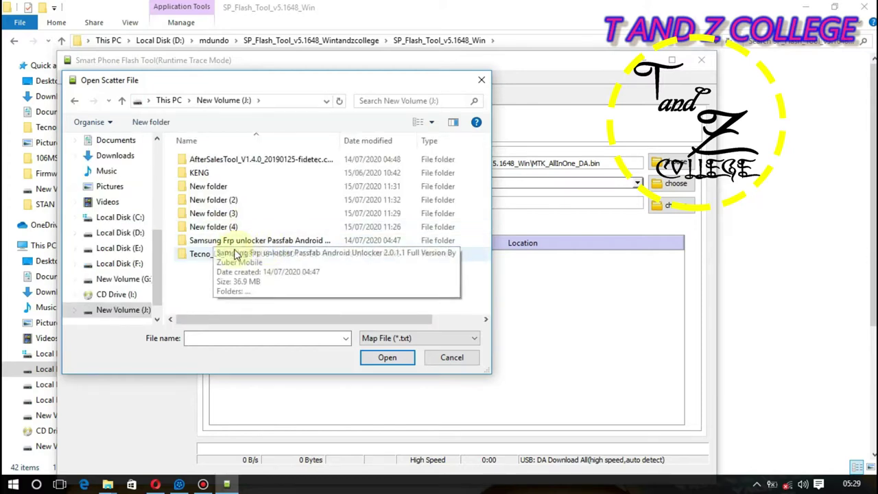
{"action": "double_click", "coordinate": [255, 253]}
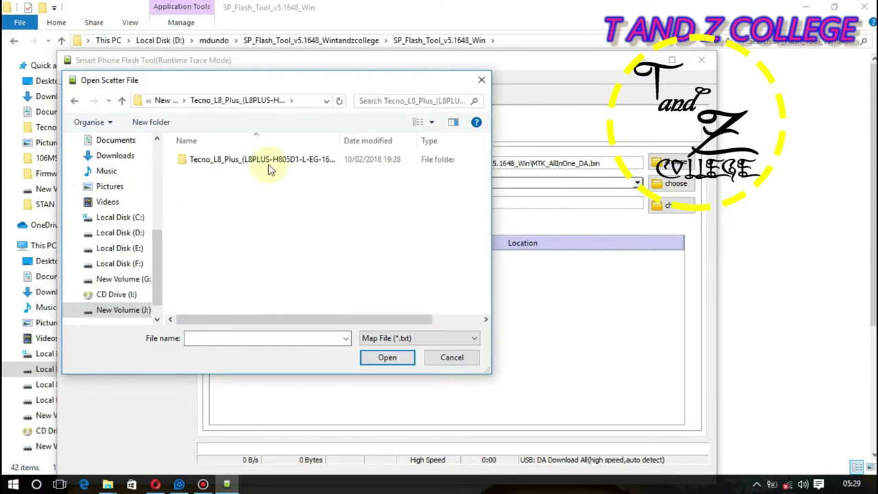
{"action": "double_click", "coordinate": [273, 162]}
{"action": "double_click", "coordinate": [237, 159]}
{"action": "double_click", "coordinate": [240, 160]}
{"action": "double_click", "coordinate": [239, 163]}
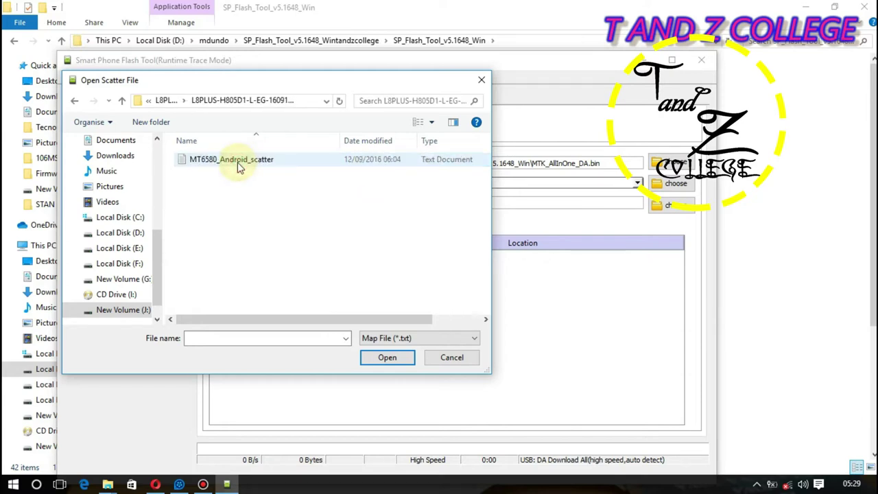
{"action": "left_click", "coordinate": [239, 163]}
{"action": "left_click", "coordinate": [389, 361]}
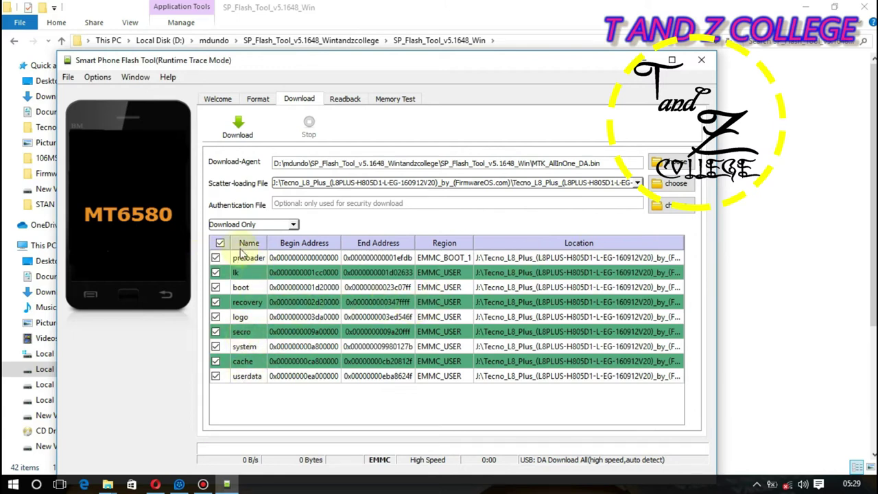
- Start flashing the firmware in Download Only mode with all partitions selected, and move the flash tool window fully into view
{"action": "left_click", "coordinate": [215, 273]}
{"action": "left_click", "coordinate": [215, 273]}
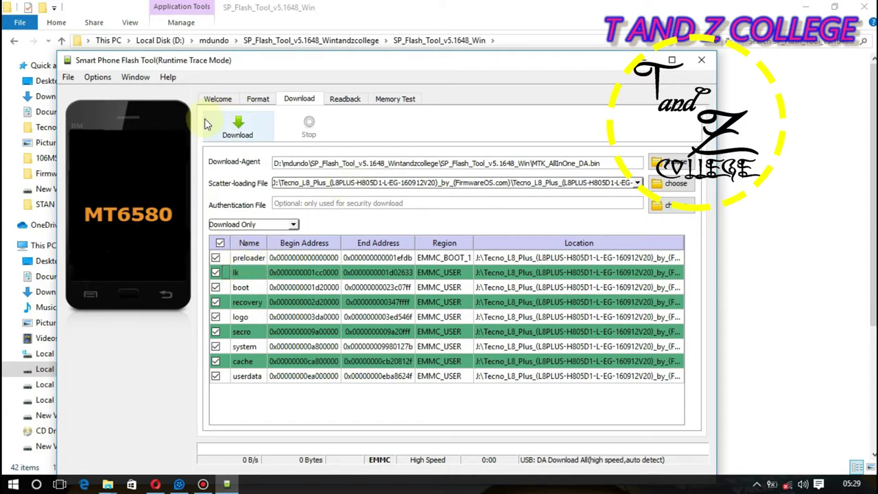
{"action": "left_click", "coordinate": [251, 135]}
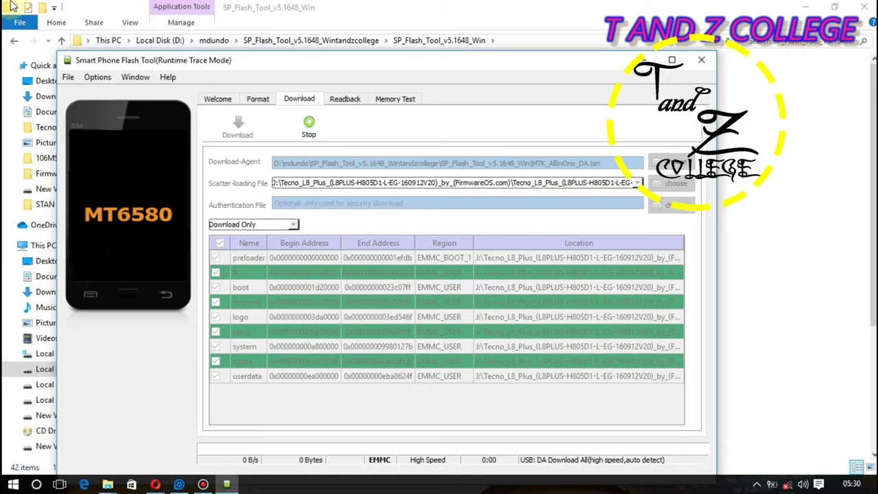
{"action": "left_click_drag", "start_coordinate": [451, 63], "coordinate": [485, 21]}
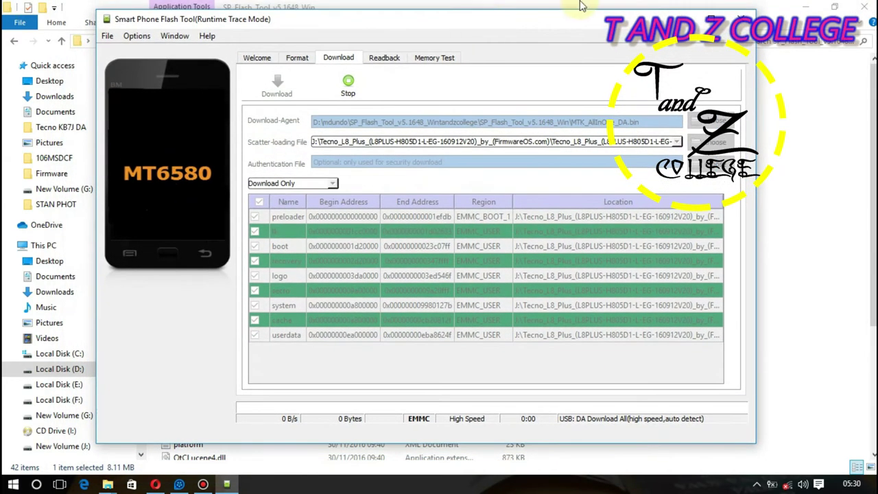
{"action": "mouse_move", "coordinate": [580, 5]}
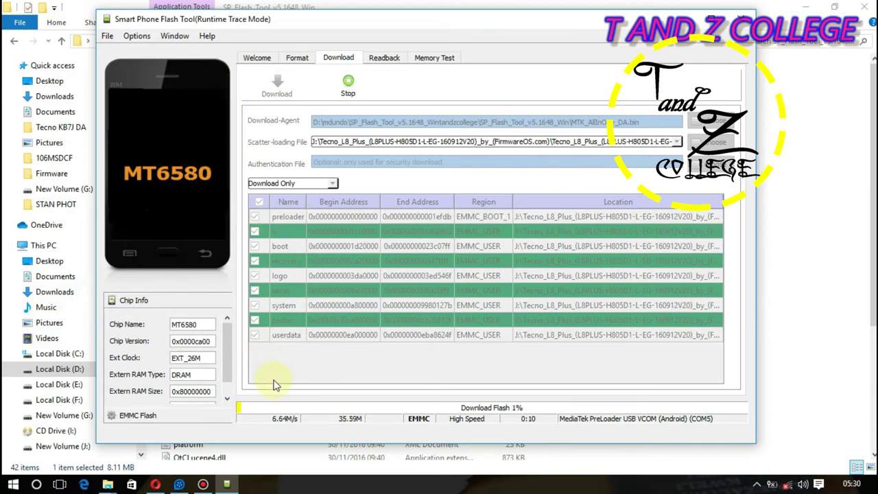
{"action": "left_click", "coordinate": [205, 484]}
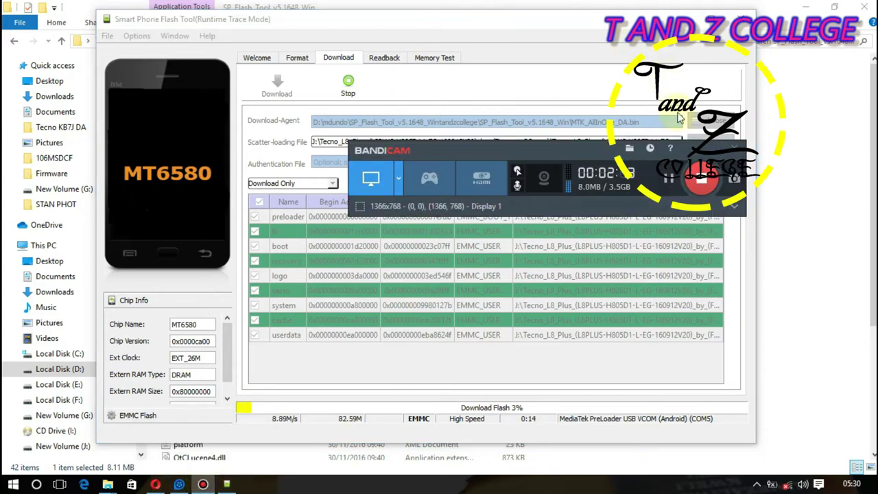
{"action": "left_click", "coordinate": [667, 178]}
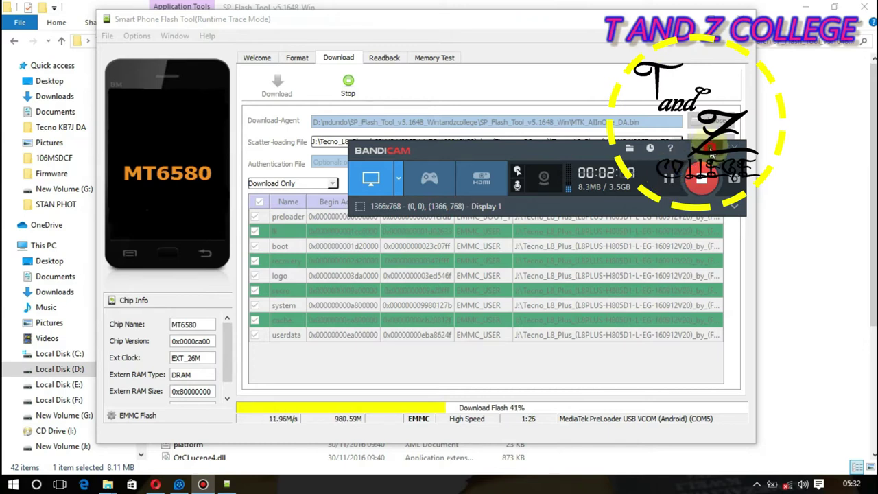
{"action": "left_click", "coordinate": [711, 150]}
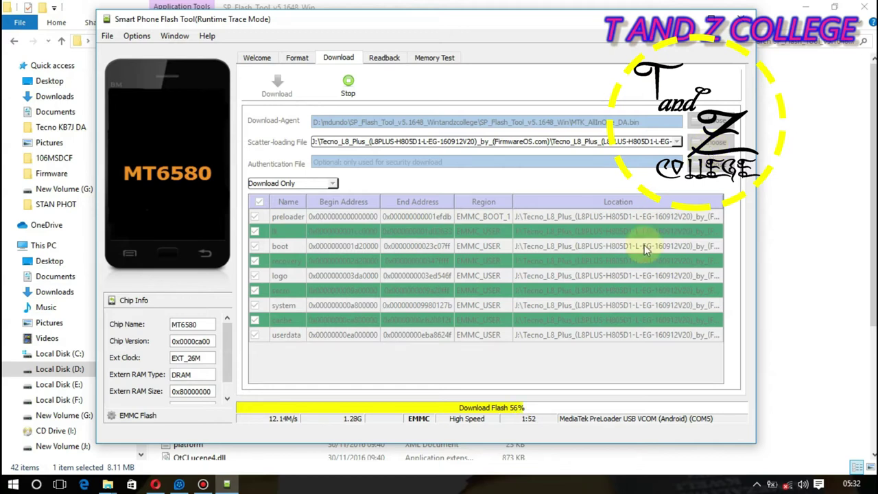
{"action": "left_click", "coordinate": [203, 484]}
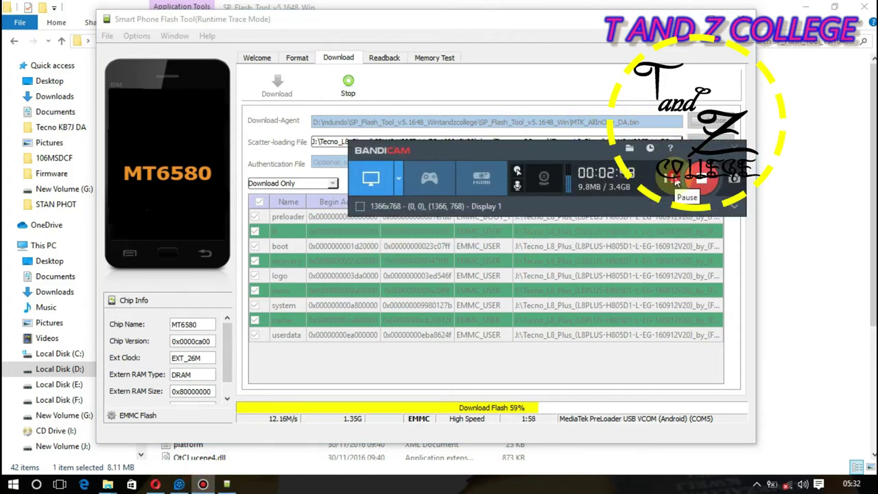
{"action": "left_click", "coordinate": [676, 179]}
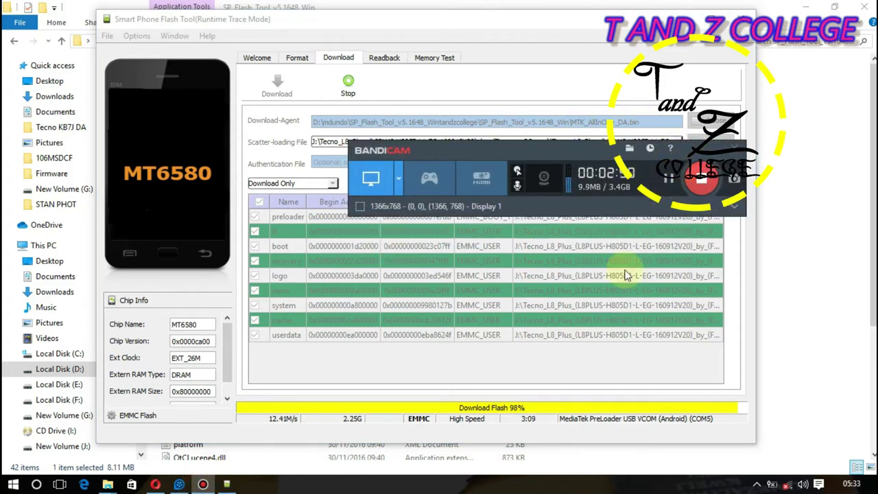
{"action": "left_click", "coordinate": [713, 146]}
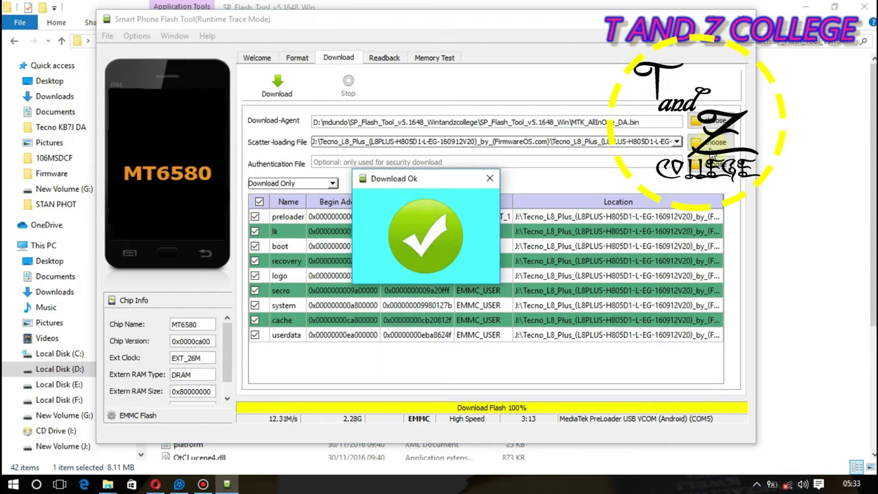
- Close the Download Ok dialog, clear the flash tool window away and launch XTM_Miracle Thunder 2.82 from the desktop
{"action": "left_click", "coordinate": [489, 183]}
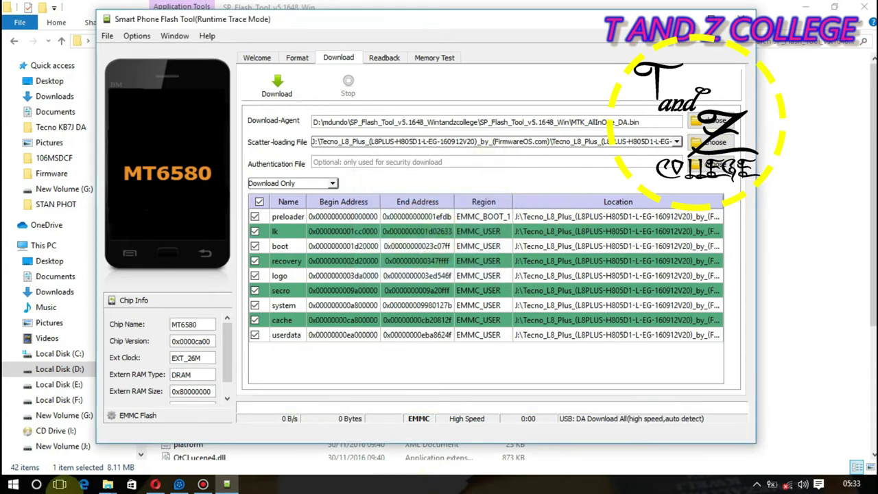
{"action": "left_click", "coordinate": [202, 485]}
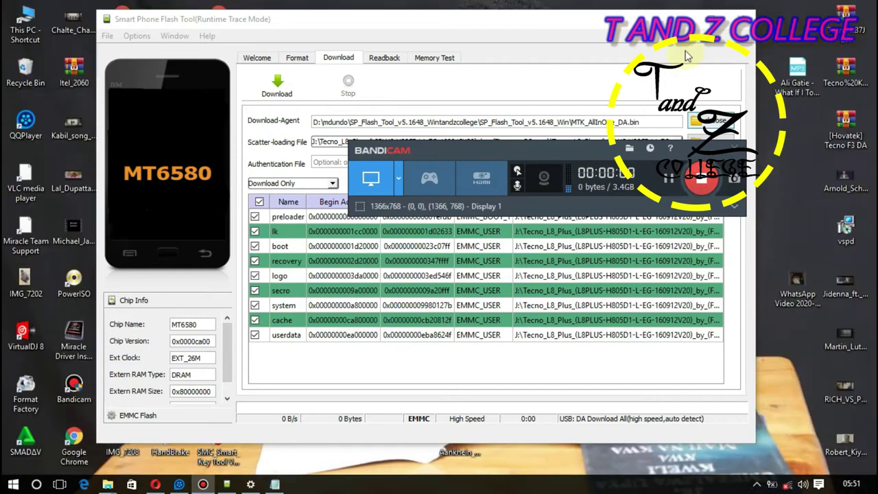
{"action": "left_click", "coordinate": [675, 18]}
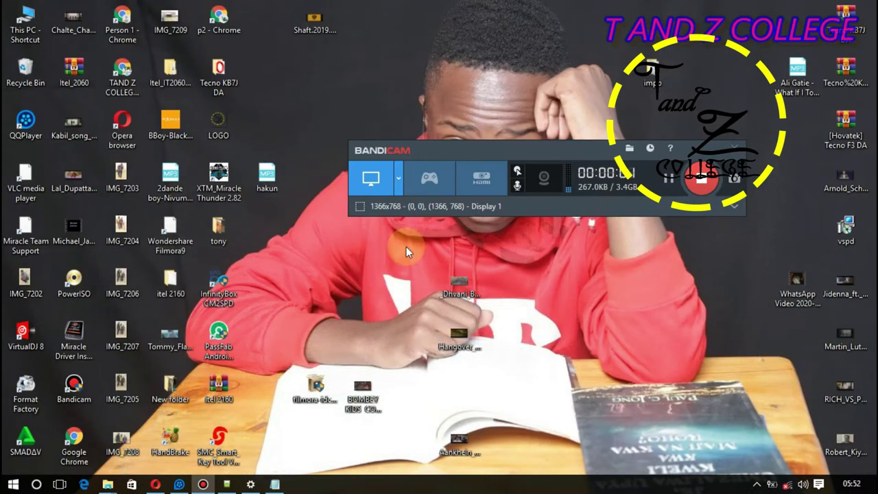
{"action": "left_click", "coordinate": [217, 181]}
{"action": "left_click", "coordinate": [217, 181]}
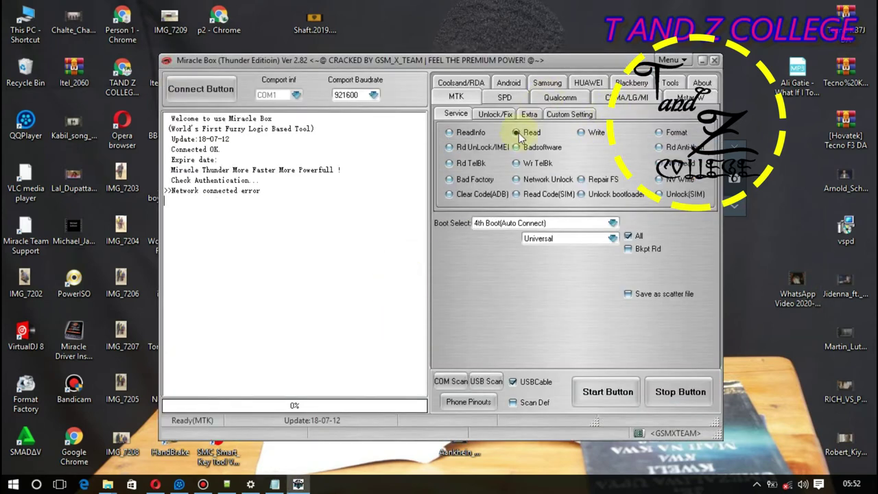
- Run the Clear Settings operation from the MTK Unlock/Fix functions, declining the flash backup
{"action": "left_click", "coordinate": [502, 114]}
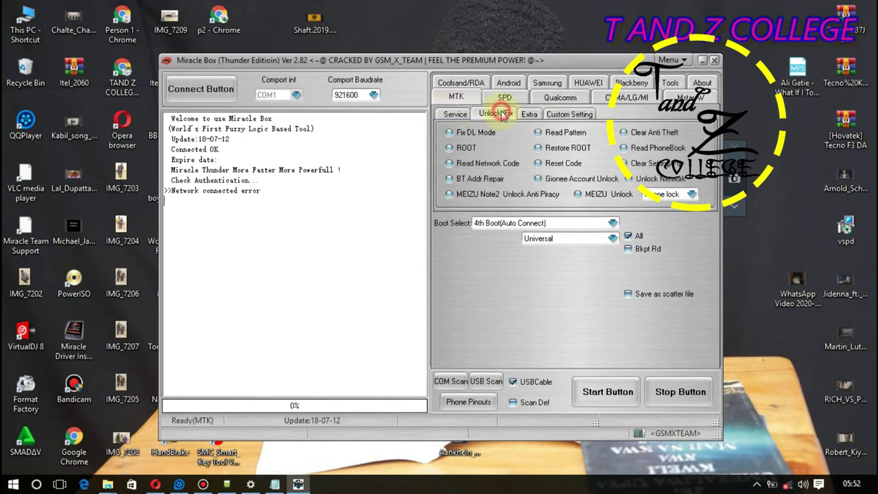
{"action": "left_click", "coordinate": [645, 164]}
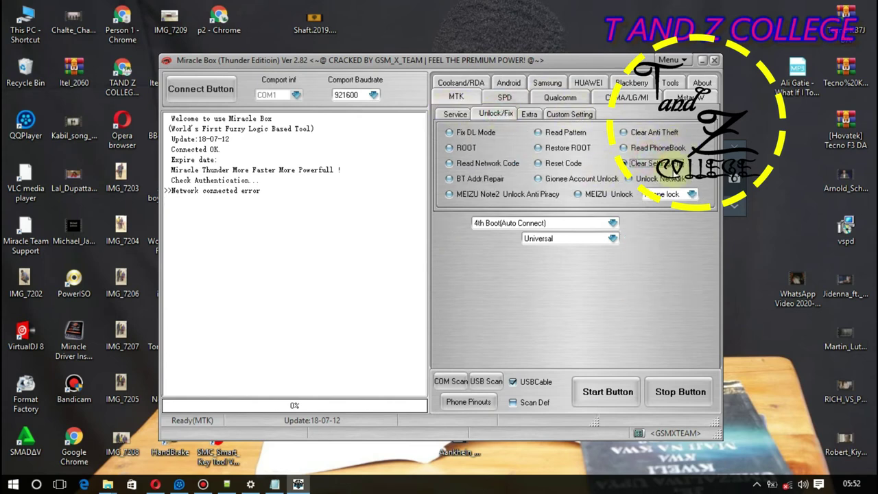
{"action": "left_click", "coordinate": [592, 389]}
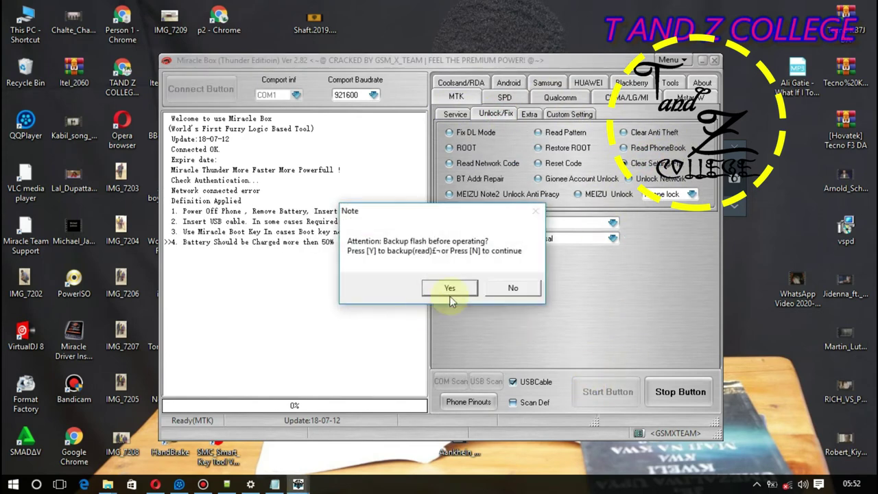
{"action": "left_click", "coordinate": [500, 291]}
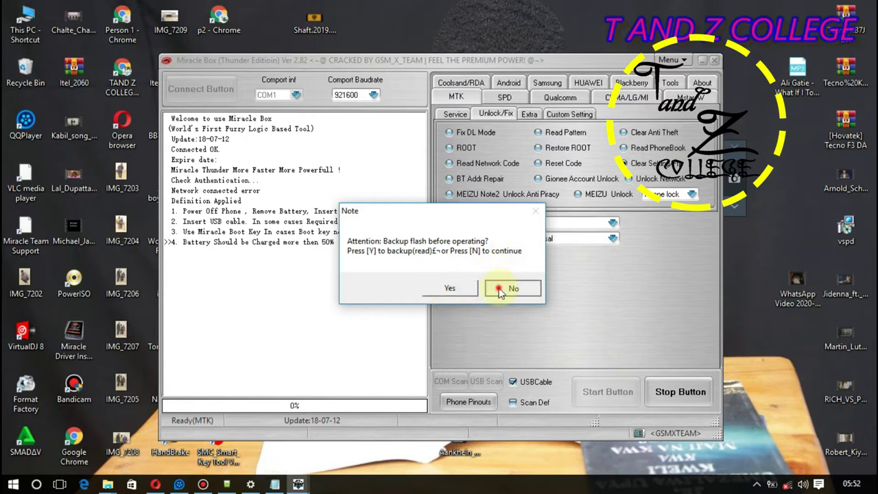
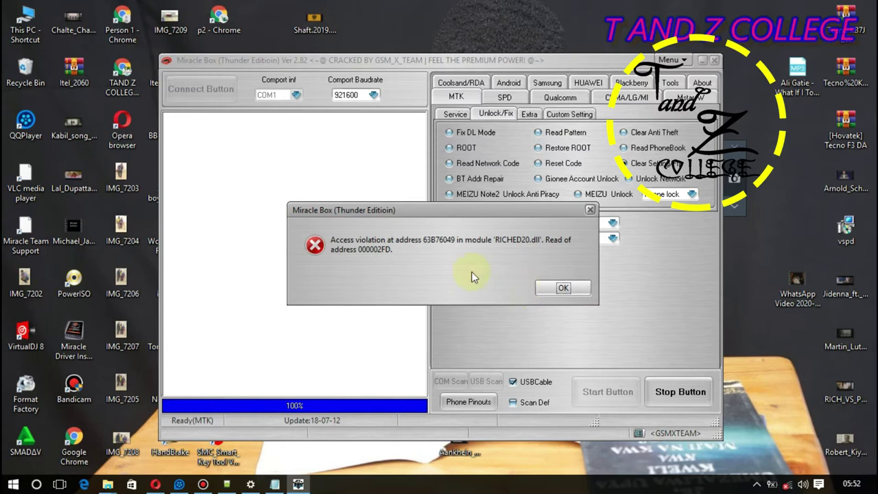
- Dismiss the access violation errors and try to reconnect Miracle Box
{"action": "left_click", "coordinate": [564, 290]}
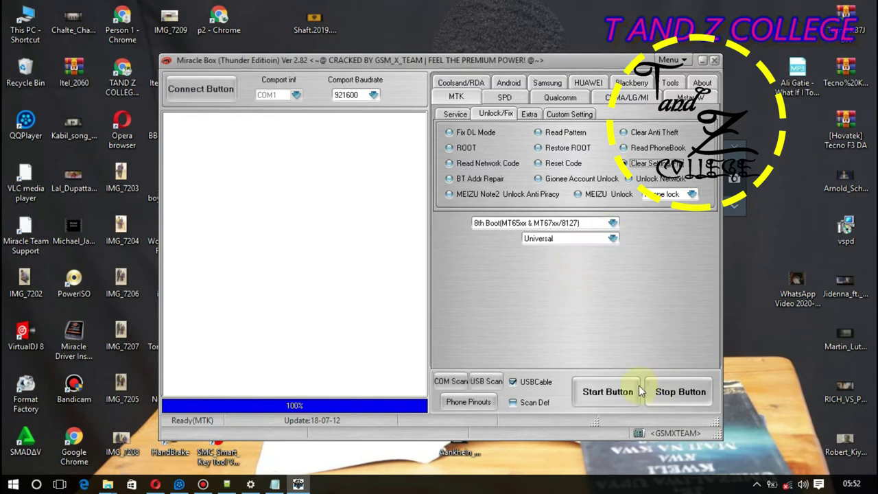
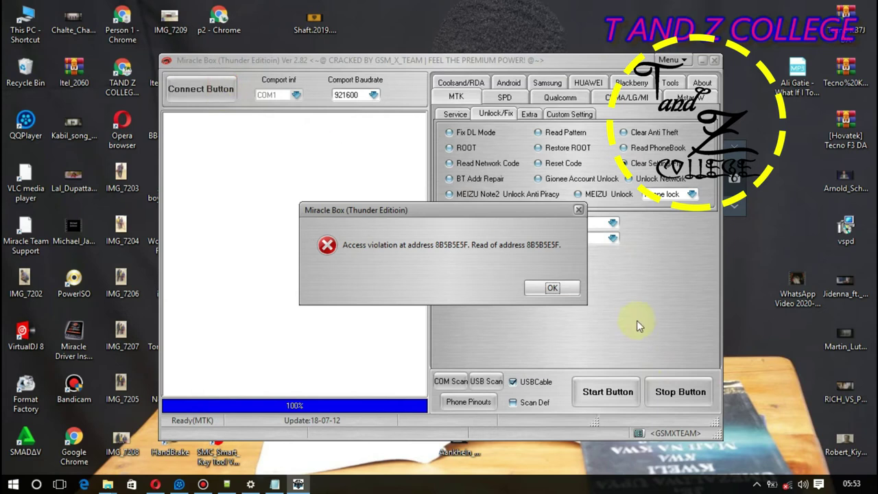
{"action": "left_click", "coordinate": [553, 287]}
{"action": "left_click", "coordinate": [206, 91]}
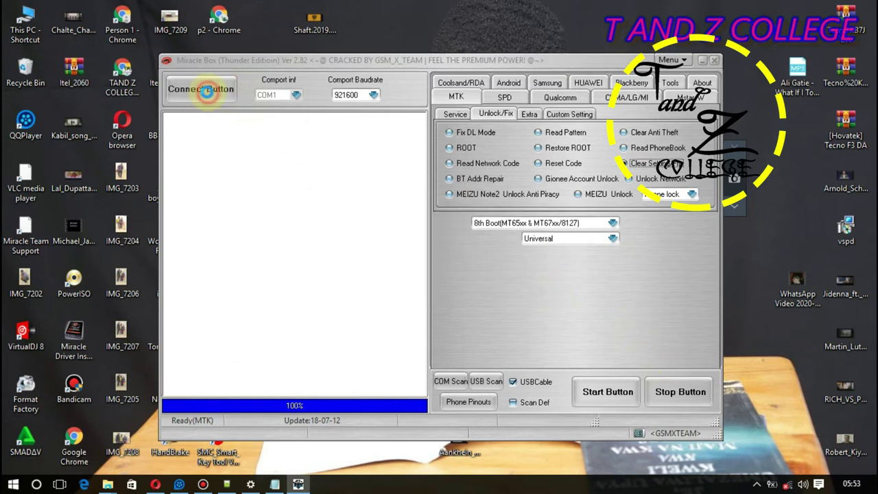
{"action": "left_click", "coordinate": [764, 455]}
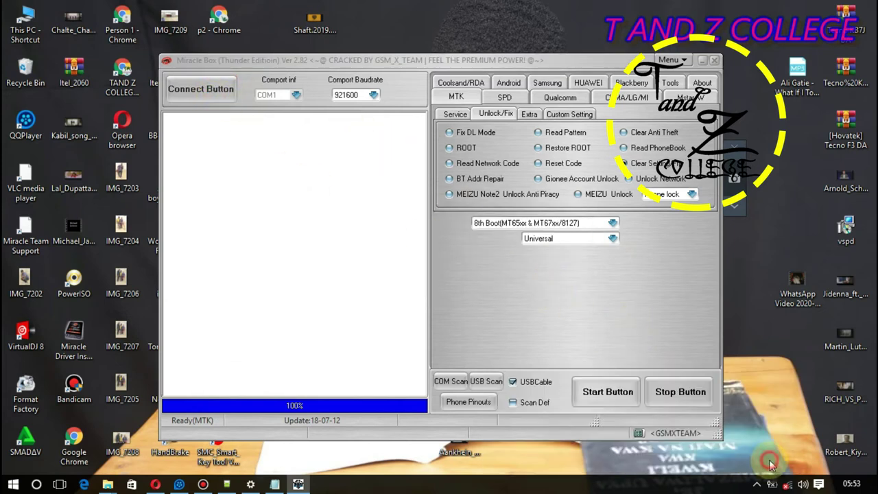
{"action": "left_click", "coordinate": [761, 455]}
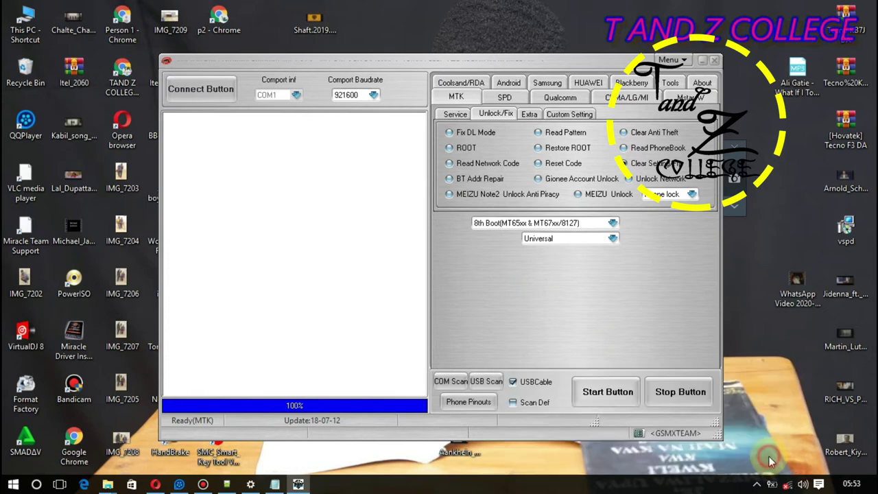
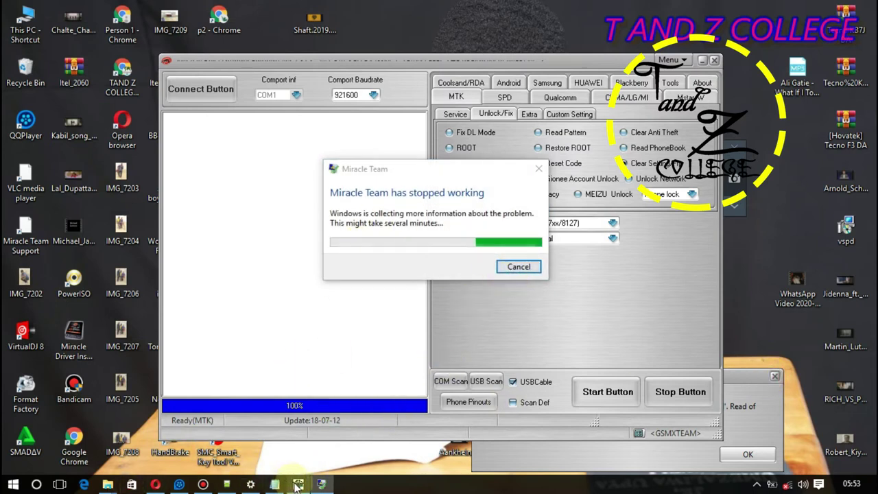
{"action": "left_click", "coordinate": [203, 485]}
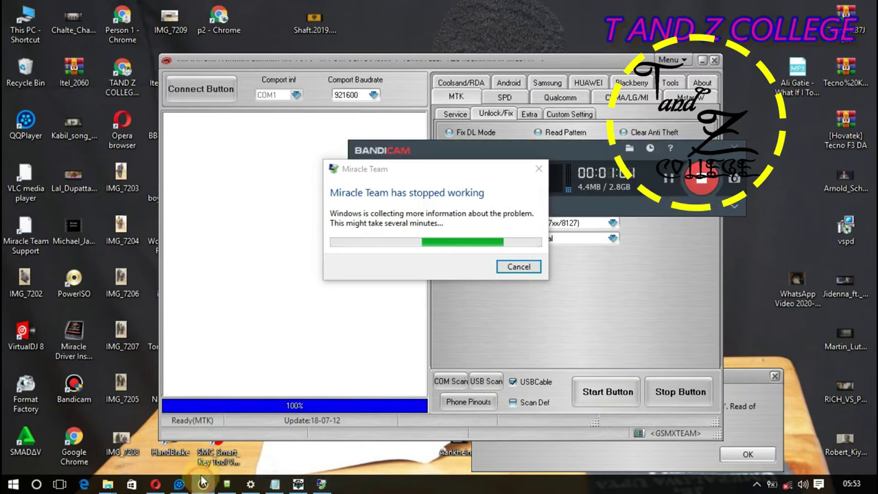